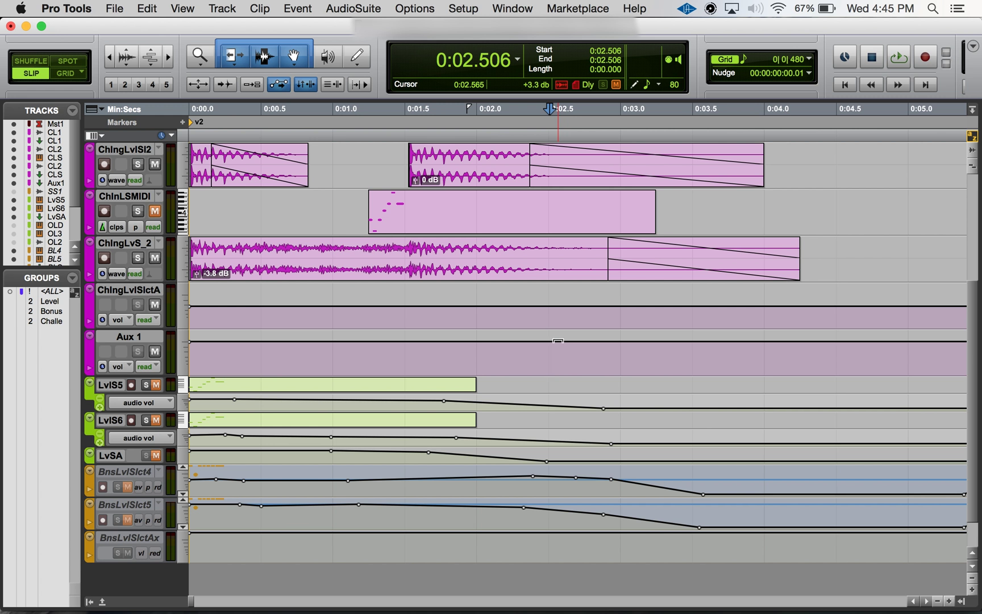
# - Split the ChlngLvS_2 clip at 0:02.090 and 0:01.680, then move the edit point to 0:01.466
pyautogui.click(489, 248)
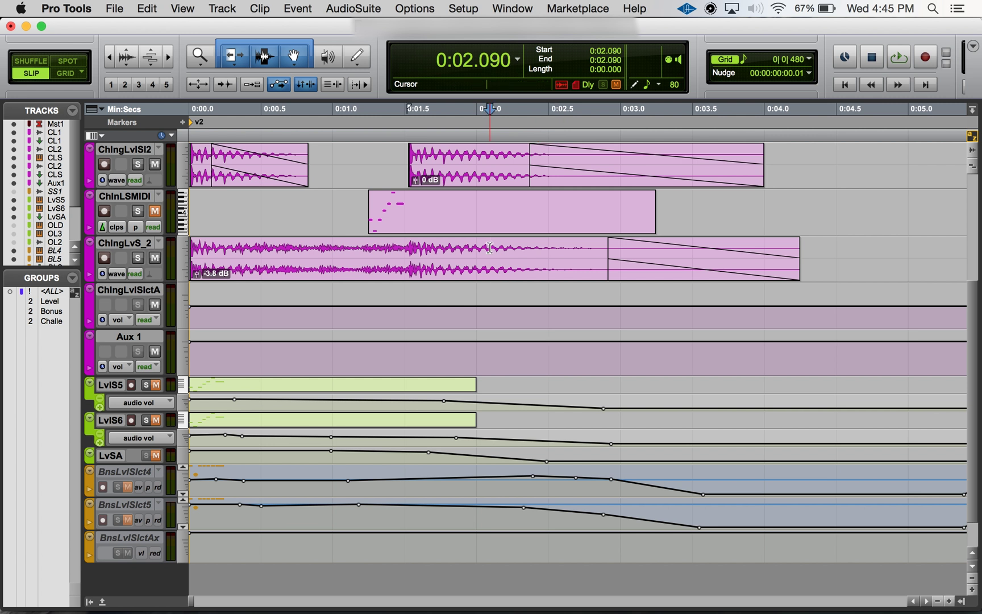
pyautogui.press('b')
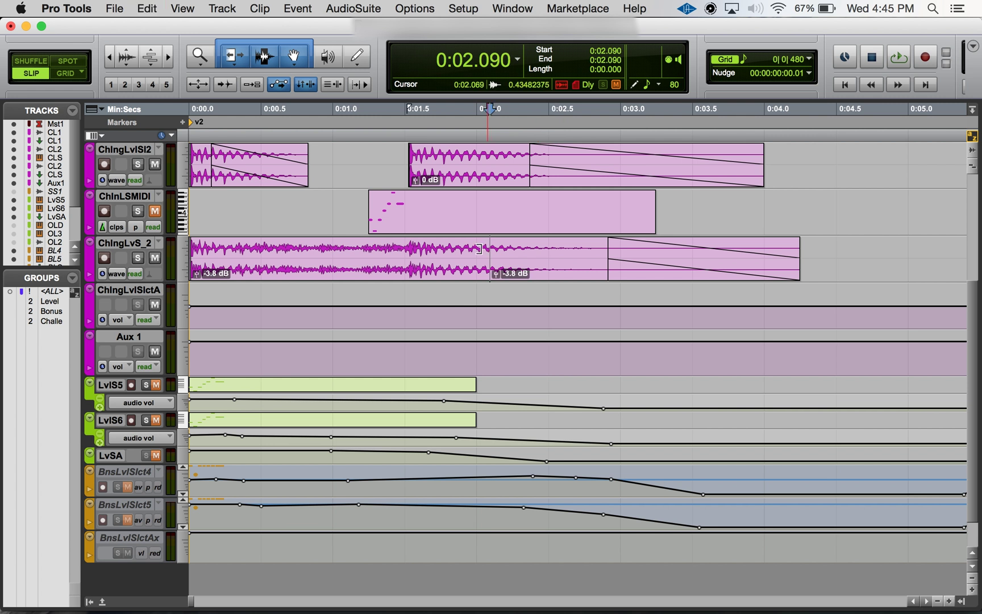
pyautogui.click(430, 251)
pyautogui.press('b')
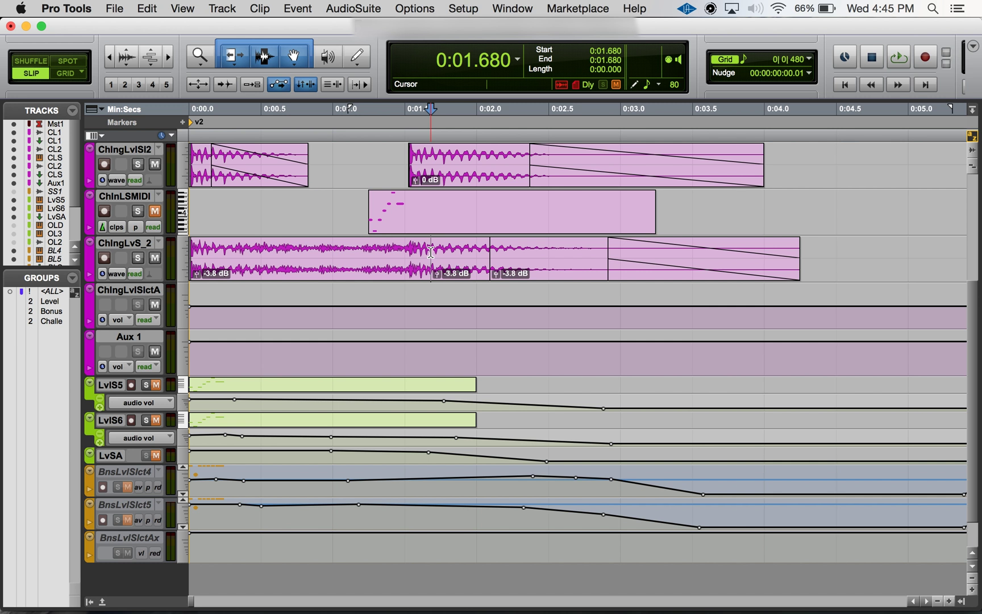
pyautogui.click(400, 248)
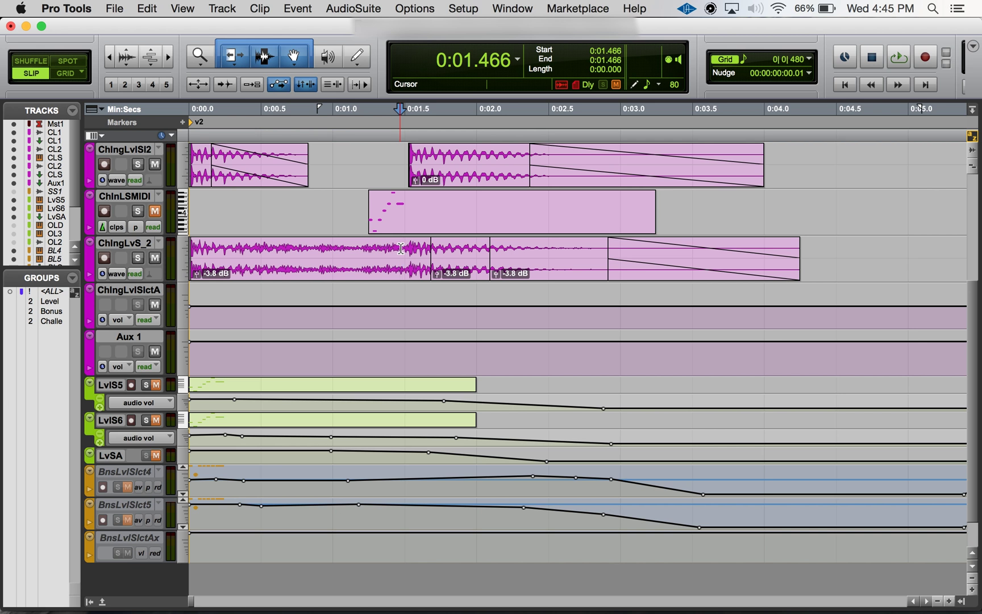
pyautogui.press('super+bracketleft')
pyautogui.press('super+bracketleft')
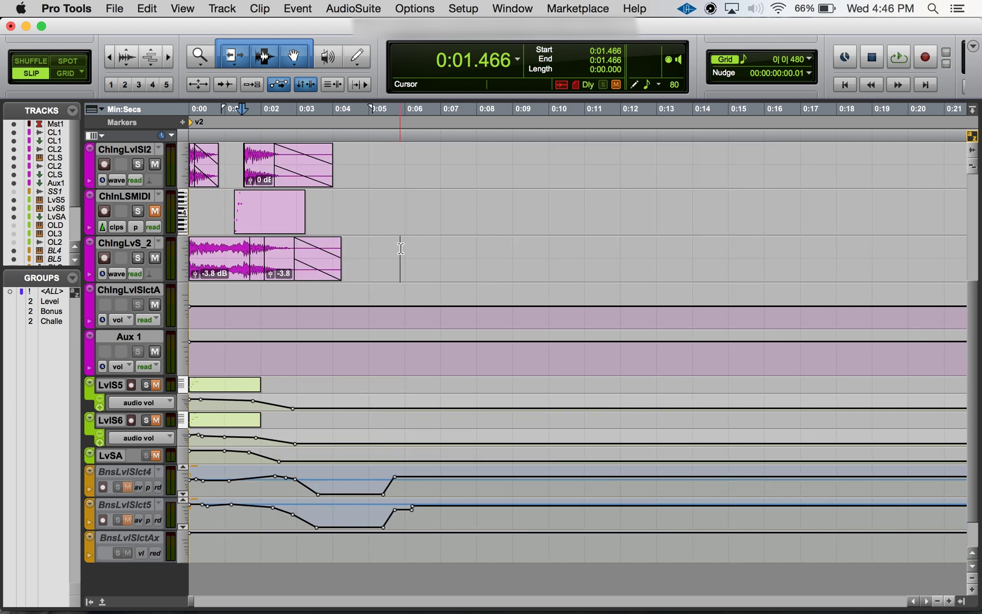
pyautogui.press('super+bracketright')
pyautogui.press('super+bracketright')
pyautogui.press('super+bracketright')
pyautogui.press('super+bracketright')
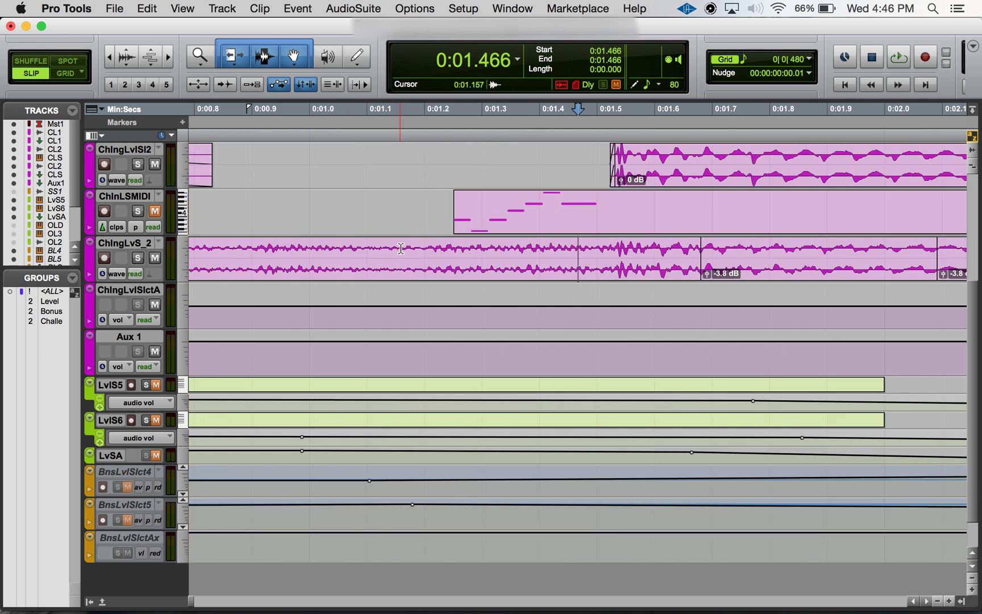
pyautogui.press('super+bracketleft')
pyautogui.press('super+bracketleft')
pyautogui.press('super+bracketright')
pyautogui.press('super+bracketright')
pyautogui.press('super+bracketright')
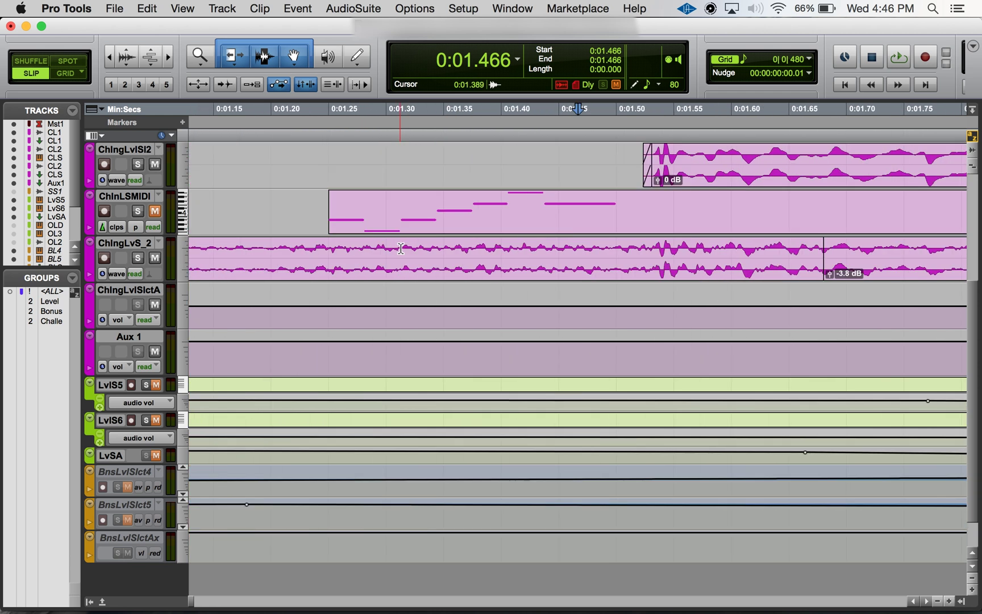
pyautogui.press('super+bracketleft')
pyautogui.press('super+bracketleft')
pyautogui.press('super+bracketleft')
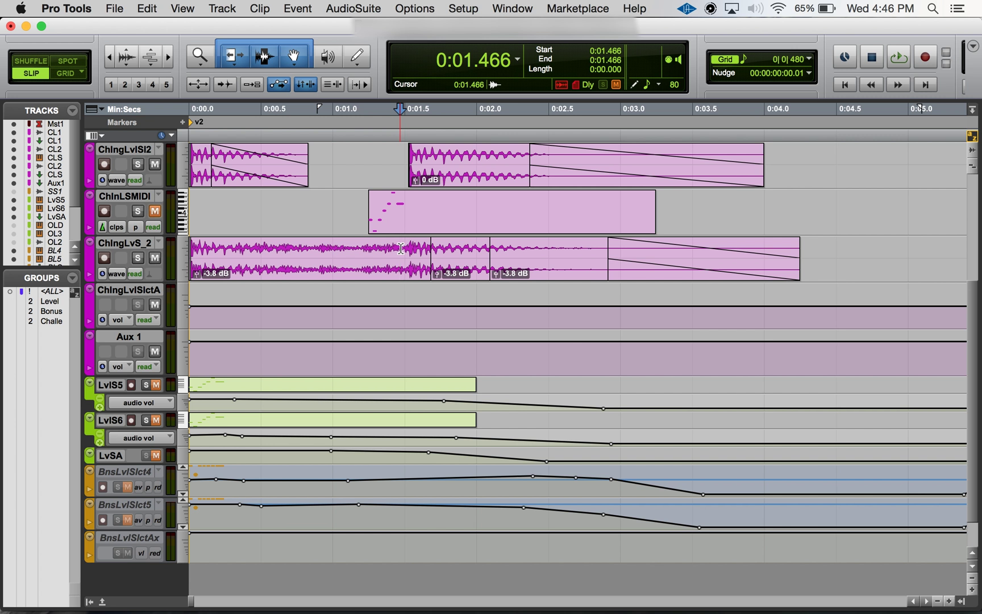
pyautogui.click(386, 248)
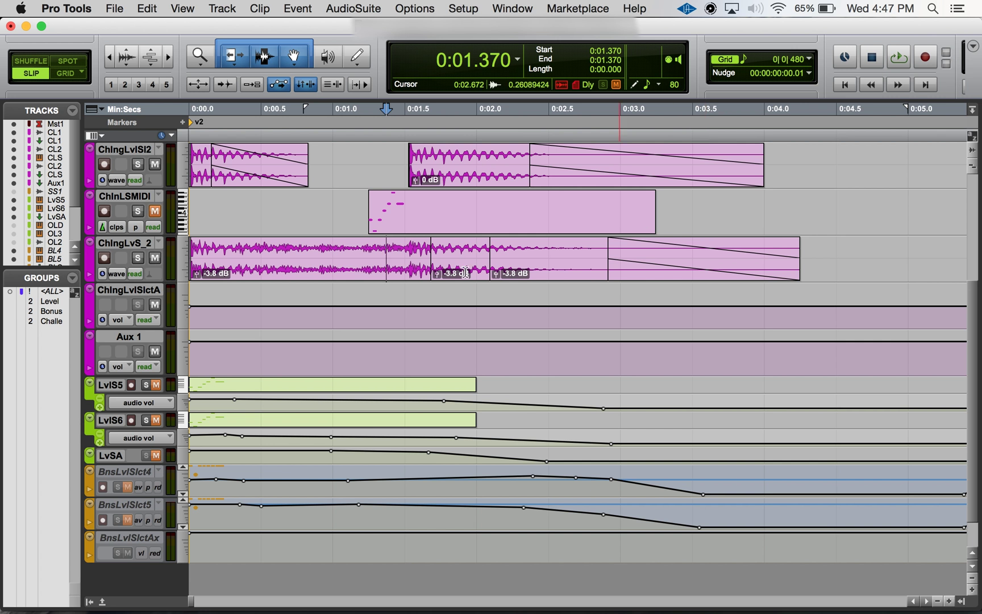
# - Zoom in and split ChlngLvS_2 at 0:00.880
pyautogui.click(363, 250)
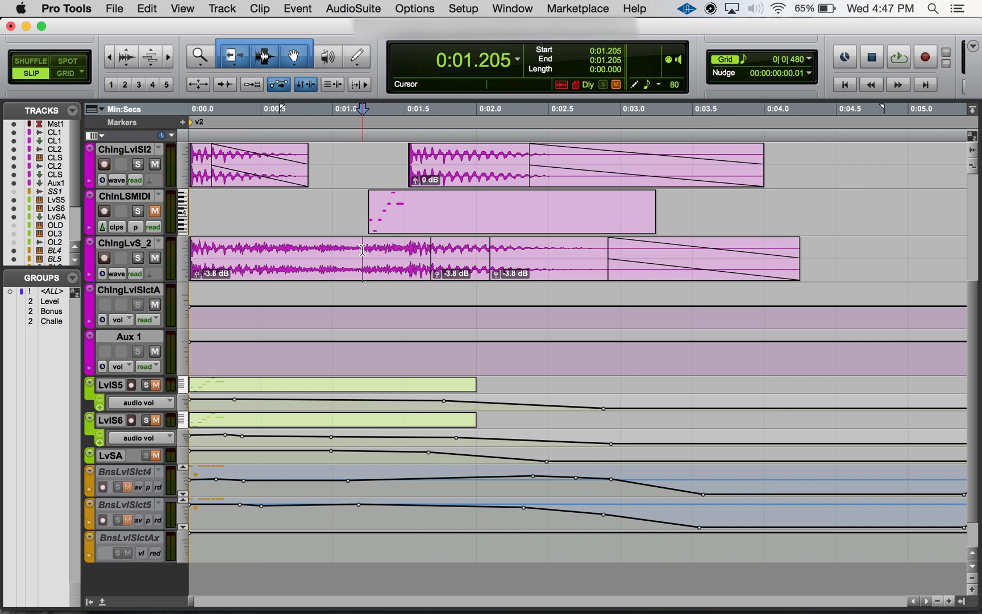
pyautogui.scroll(5, 362, 250)
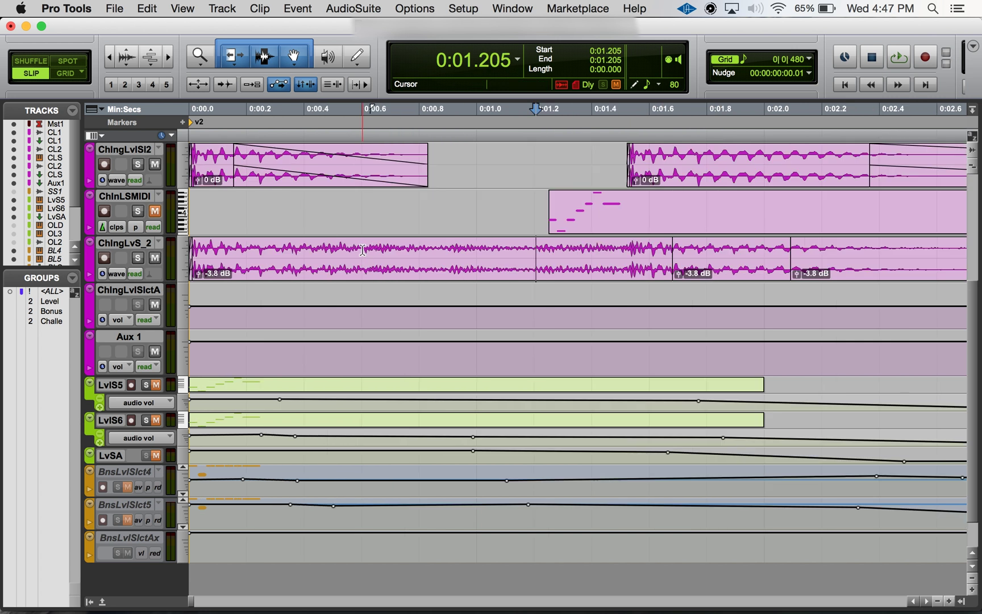
pyautogui.scroll(-4, 362, 250)
pyautogui.scroll(3, 362, 250)
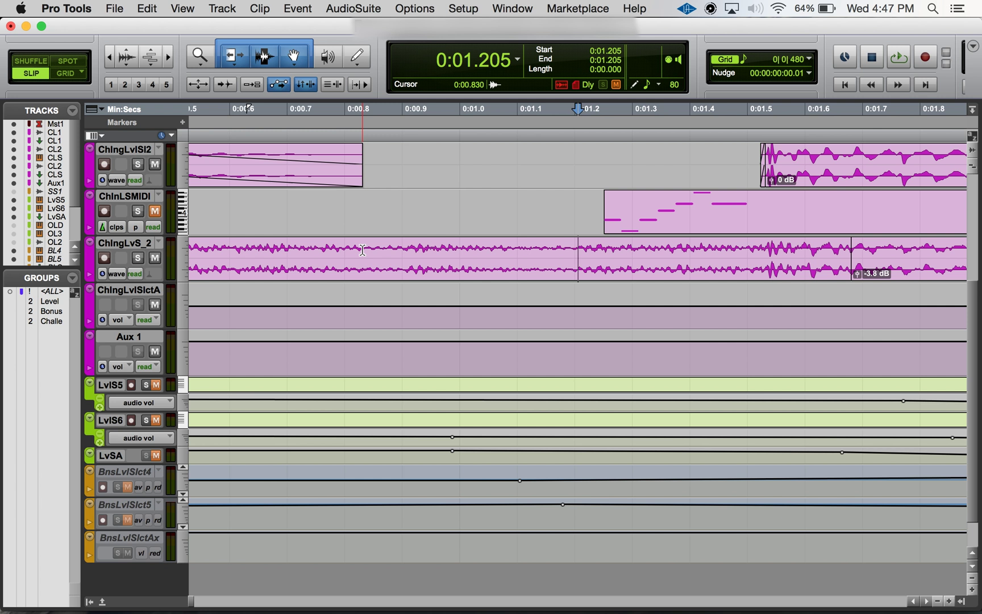
pyautogui.click(391, 252)
pyautogui.press('super+e')
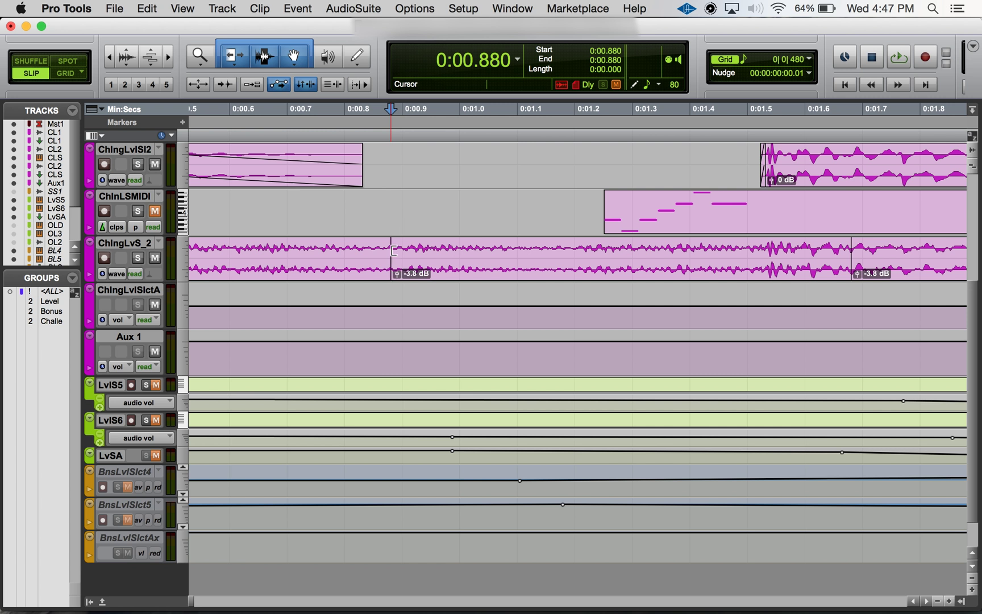
# - Zoom the timeline back out to 0–5 seconds and move the edit point to 0:02.458
pyautogui.click(419, 248)
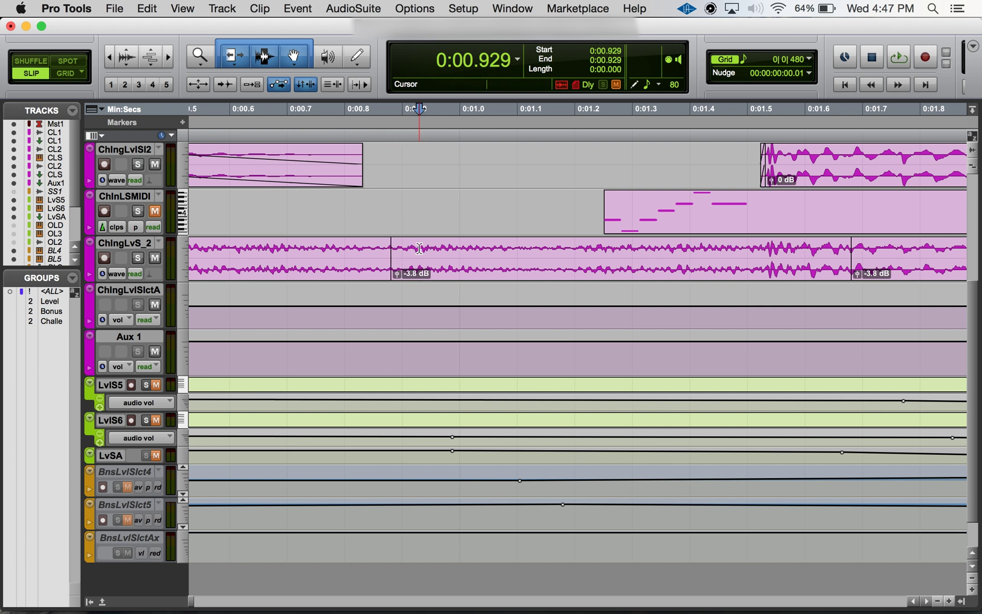
pyautogui.click(461, 252)
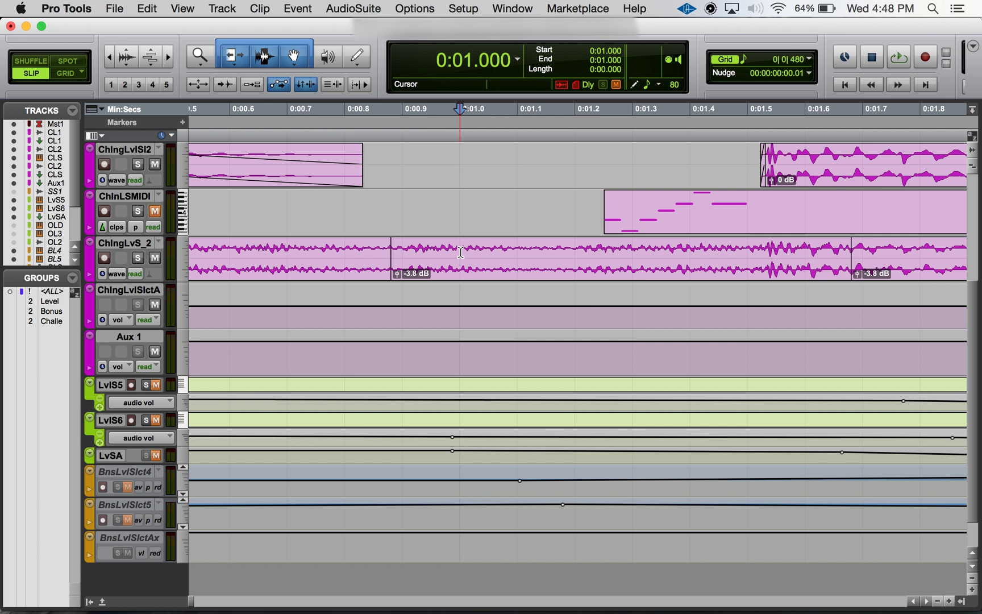
pyautogui.press('super+bracketleft')
pyautogui.press('super+bracketleft')
pyautogui.click(375, 244)
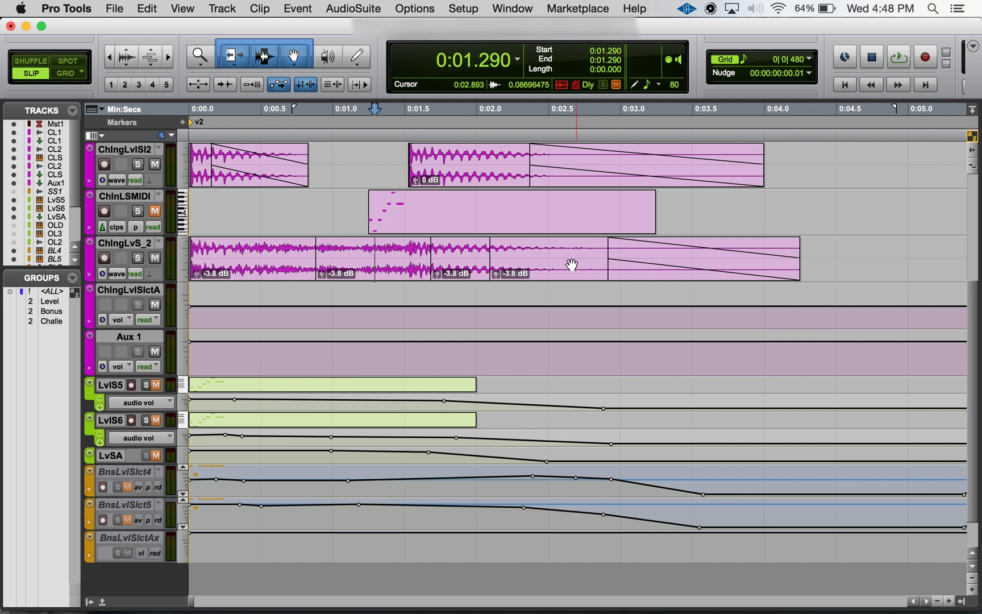
pyautogui.click(571, 265)
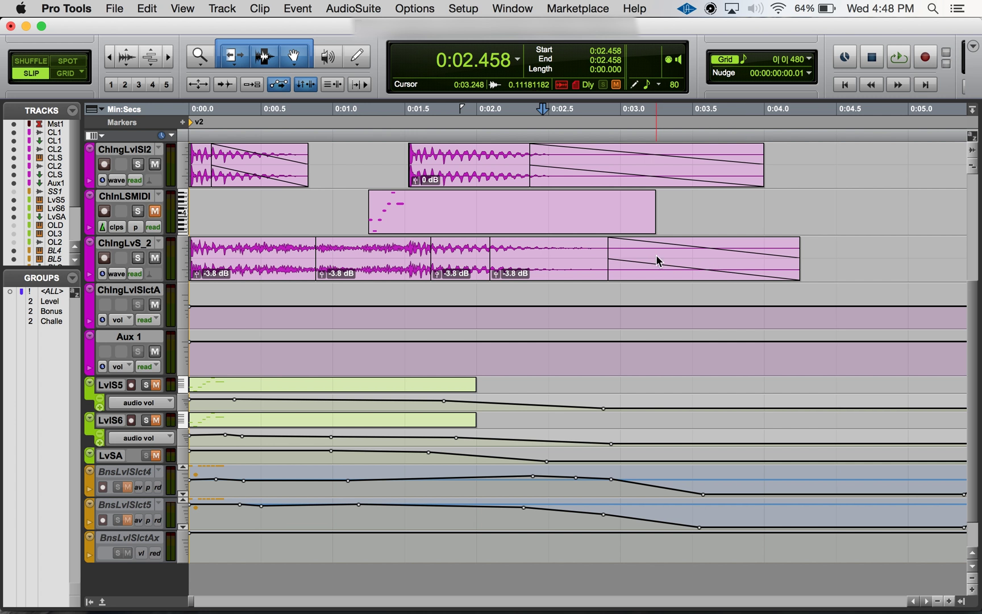
# - Re-enable Commands Keyboard Focus and set the edit point at 0:01.237
pyautogui.press('super+alt+1')
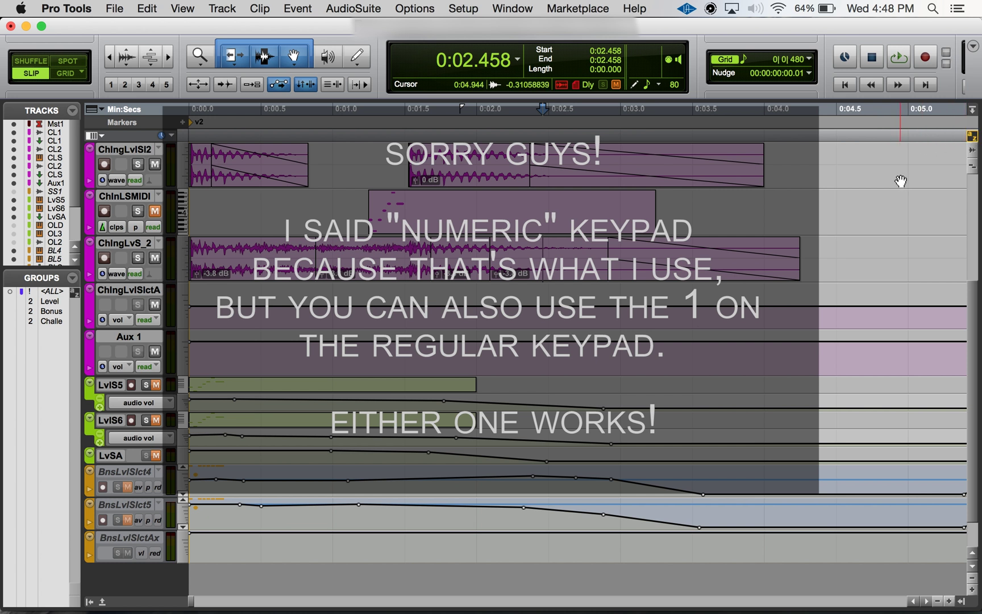
pyautogui.click(549, 244)
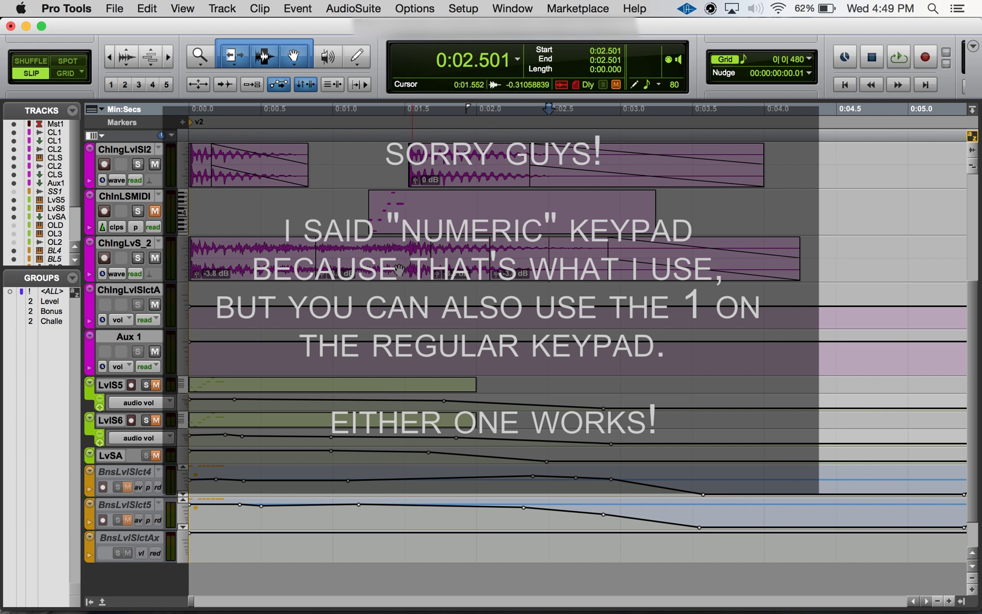
pyautogui.click(367, 246)
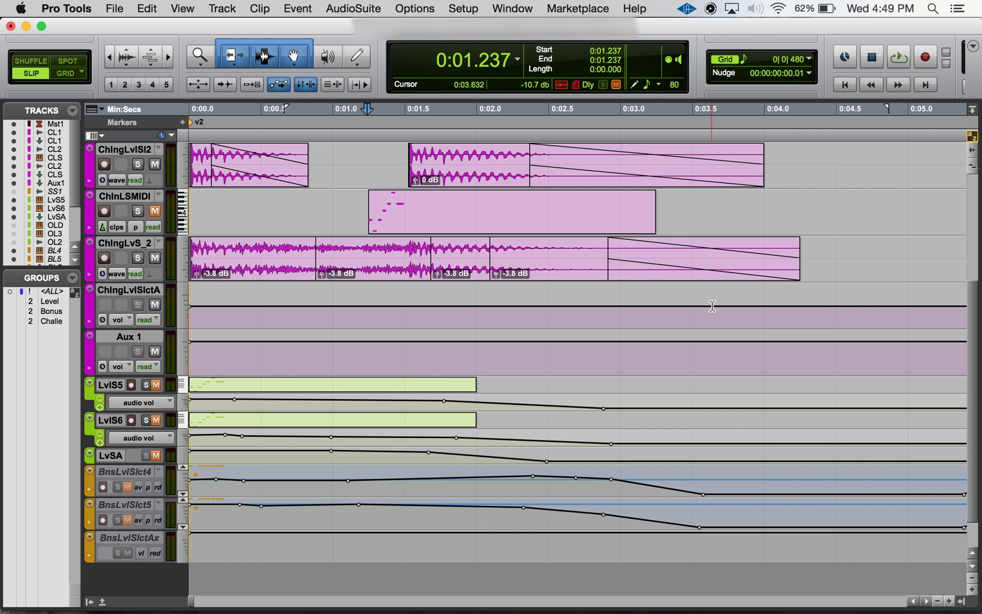
# - Place the edit point on ChlngLvS_2 at 0:01.232 and open Help > Pro Tools Shortcuts
pyautogui.click(366, 245)
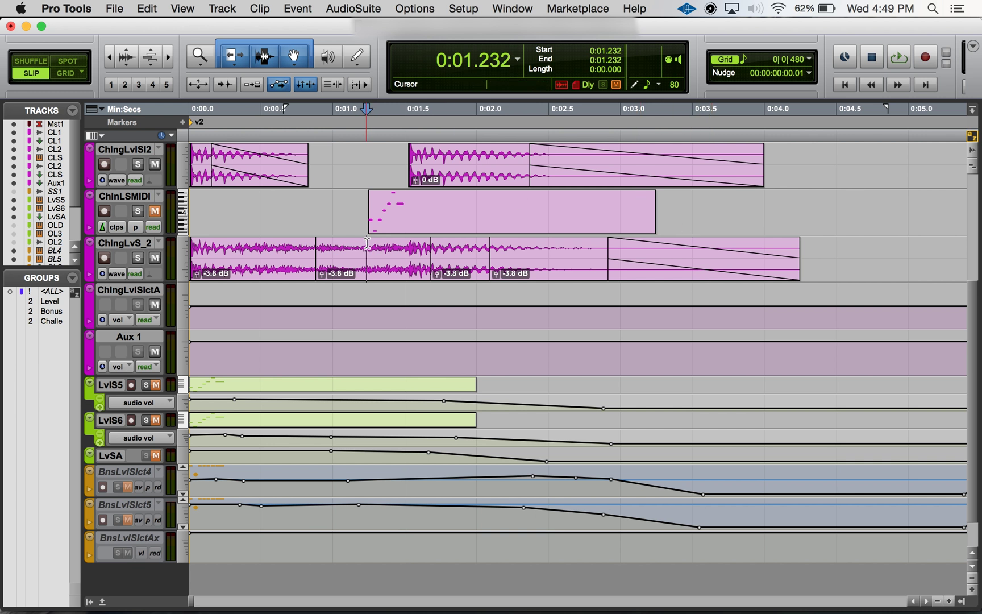
pyautogui.click(634, 10)
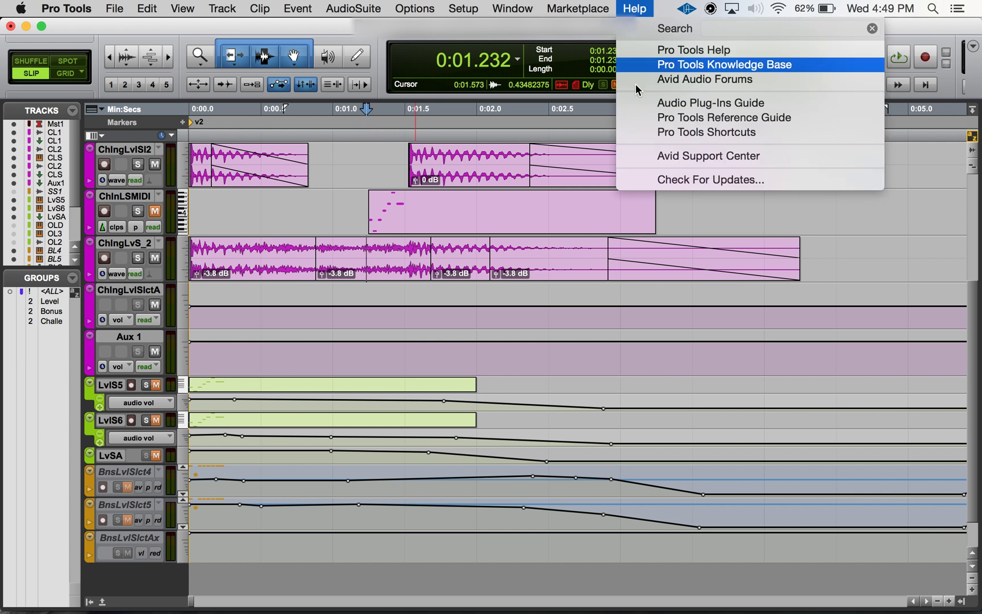
pyautogui.click(661, 136)
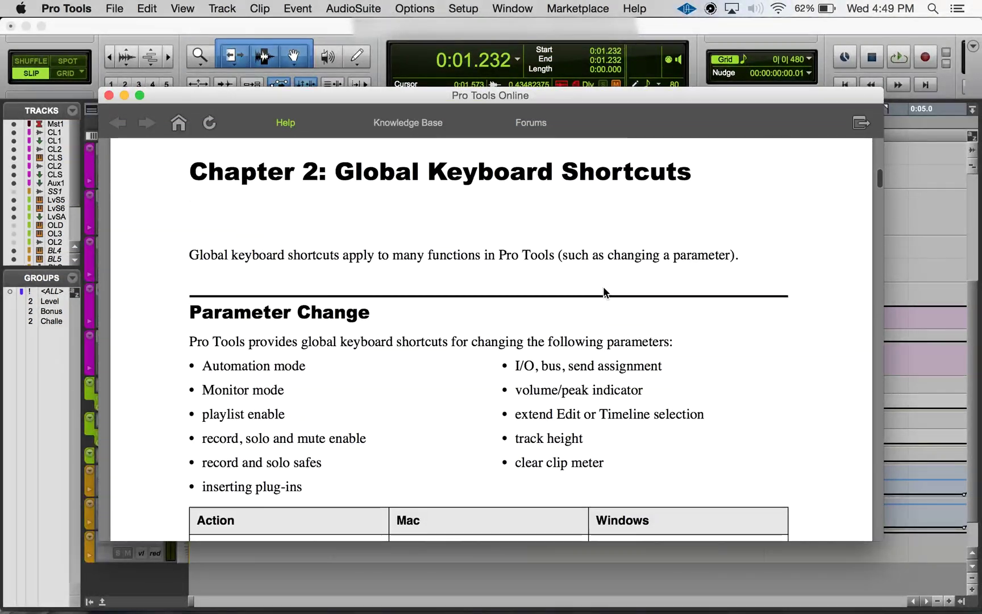
# - Scroll through the shortcuts guide to review the Commands Keyboard Focus table
pyautogui.scroll(-15, 604, 292)
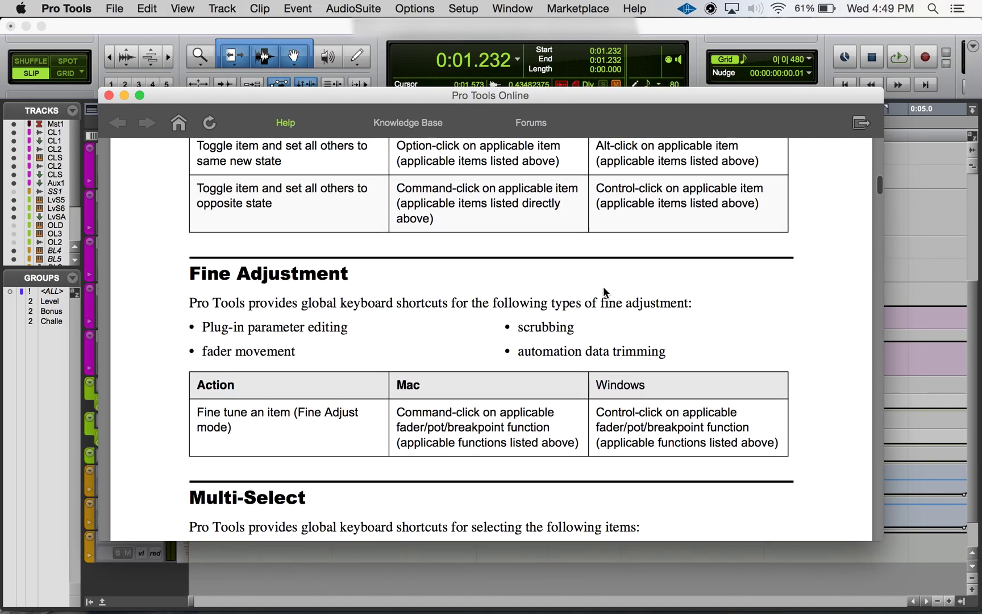
pyautogui.scroll(-12, 604, 292)
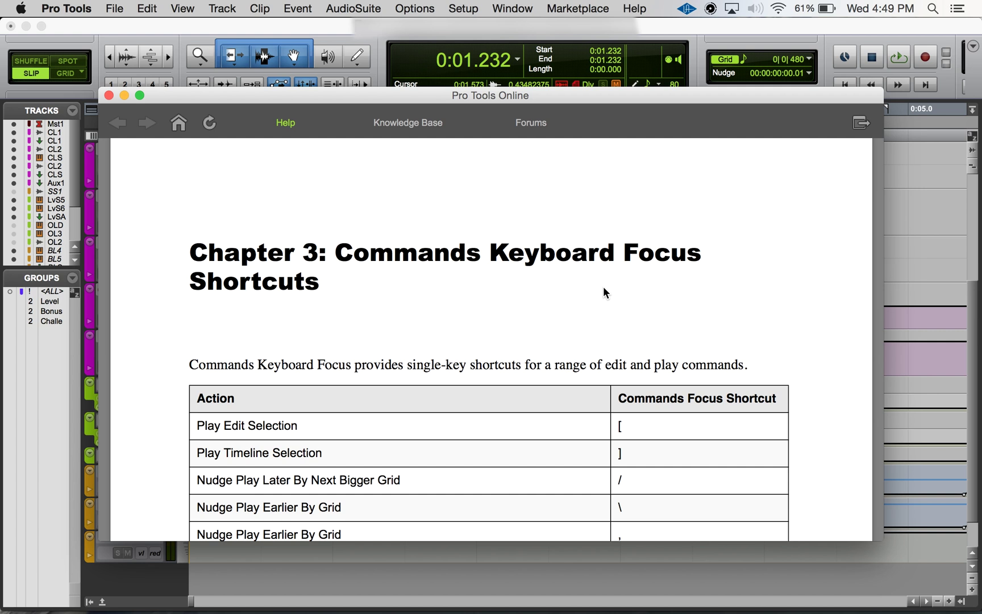
pyautogui.scroll(-1, 604, 291)
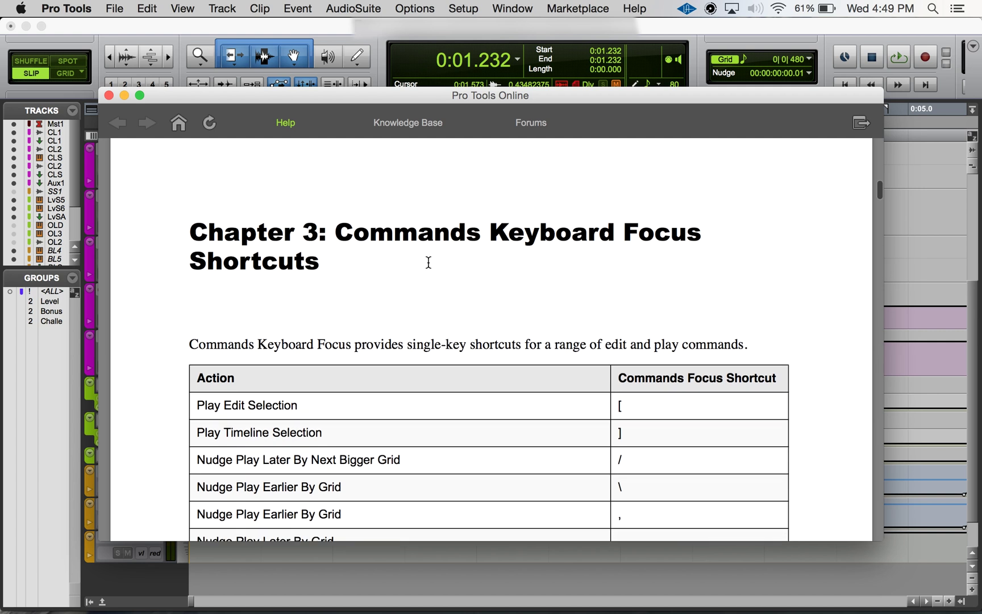
pyautogui.scroll(-2, 428, 262)
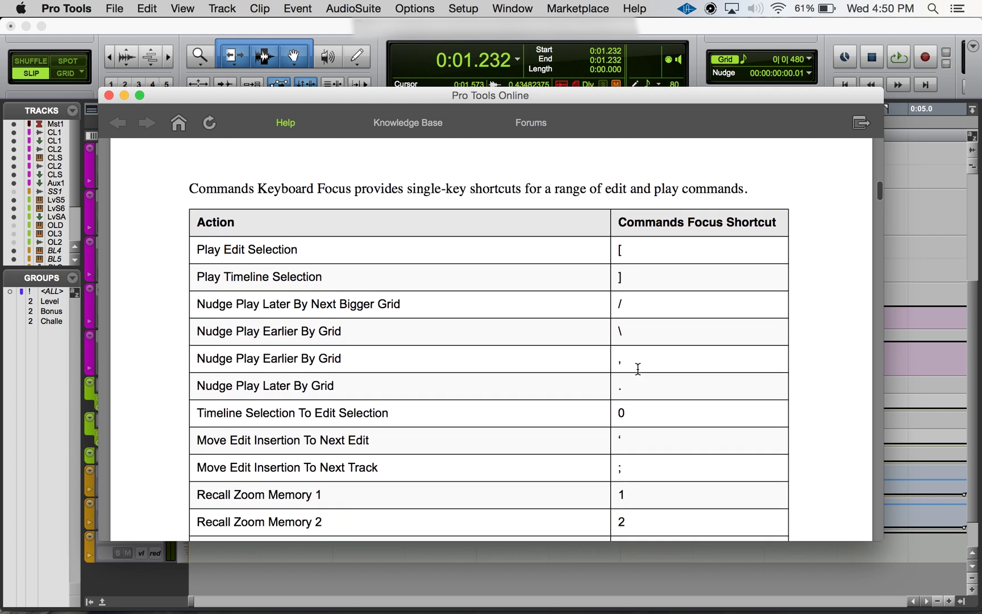
pyautogui.scroll(-20, 638, 369)
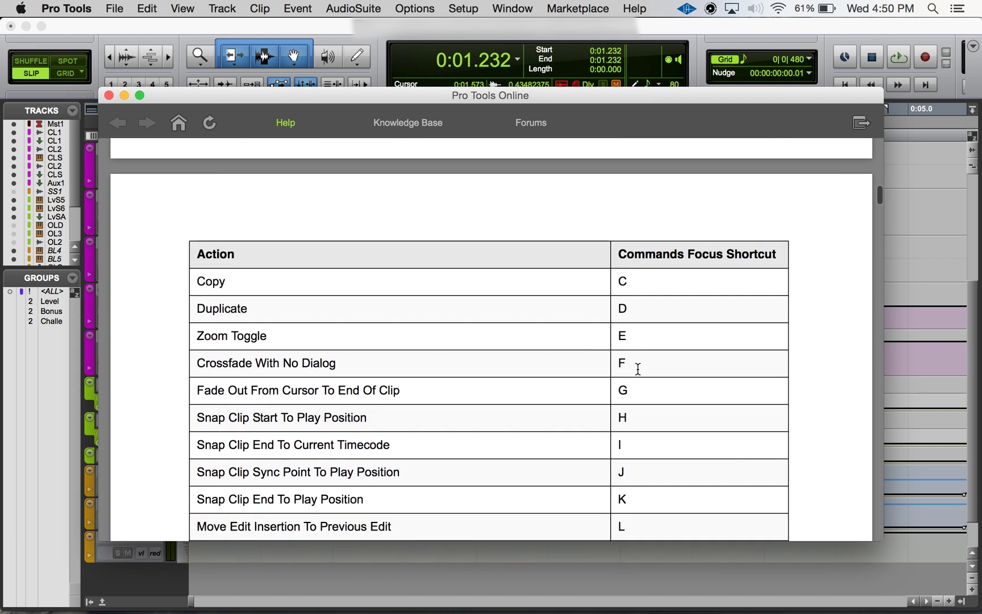
pyautogui.scroll(-15, 639, 368)
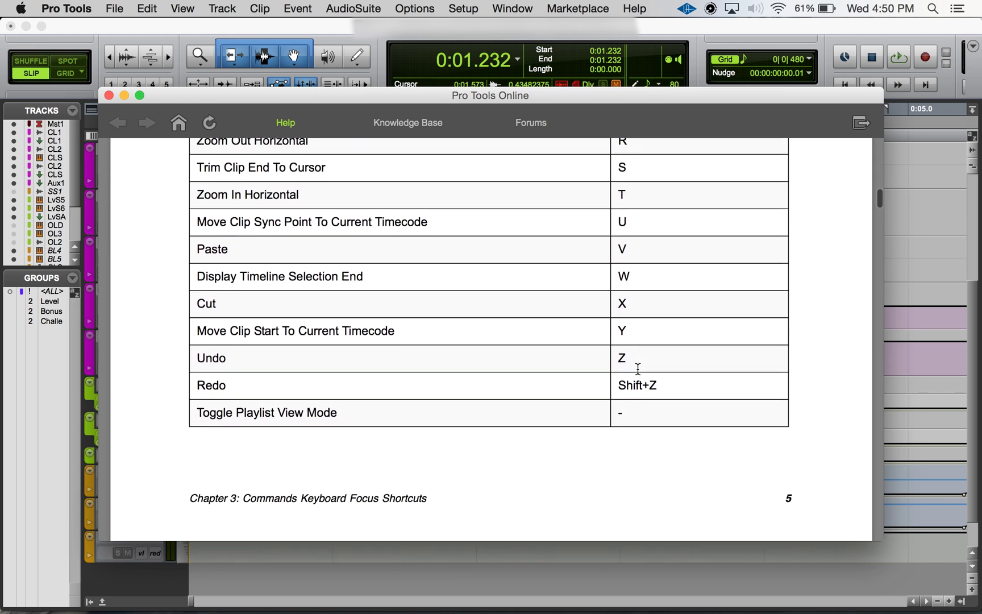
pyautogui.scroll(-9, 638, 369)
pyautogui.scroll(13, 638, 369)
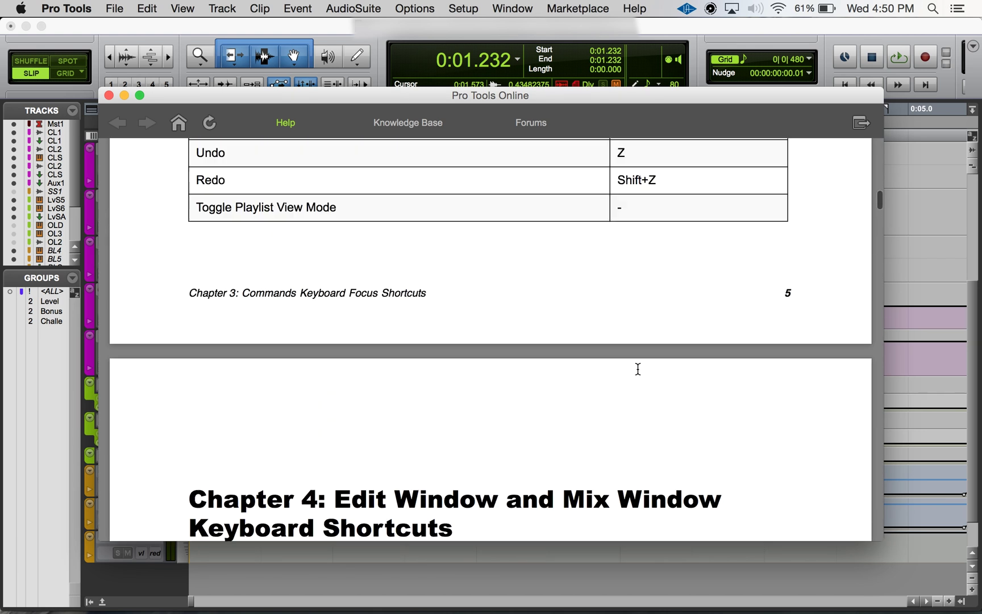
pyautogui.scroll(20, 638, 369)
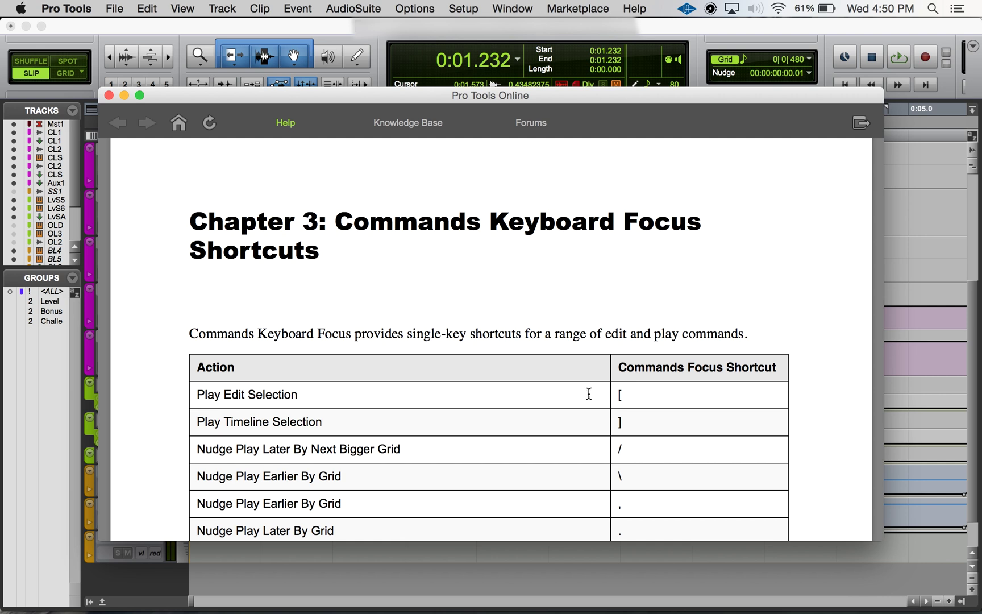
pyautogui.scroll(-5, 580, 315)
pyautogui.scroll(-20, 580, 314)
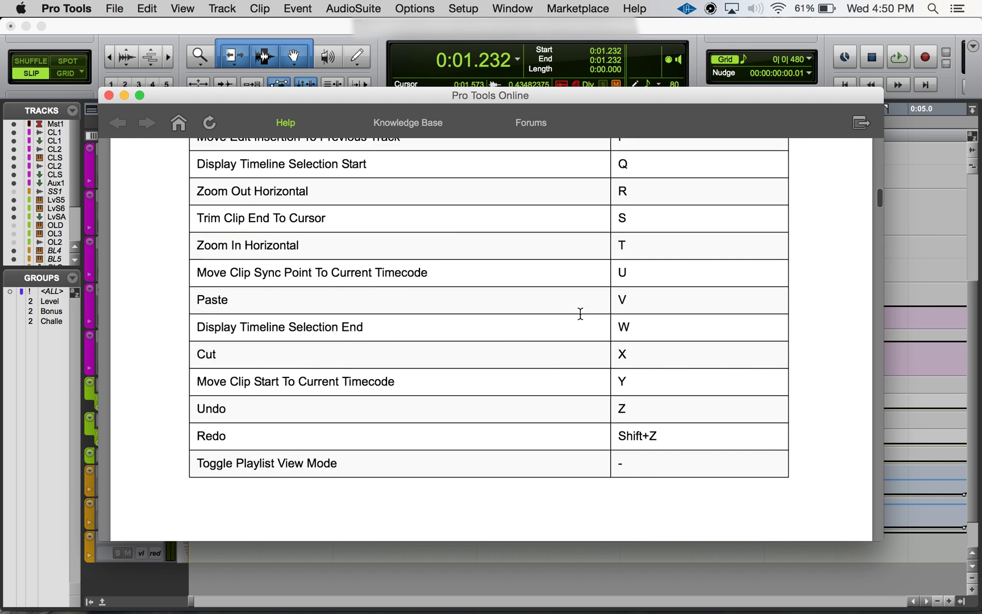
pyautogui.scroll(20, 580, 313)
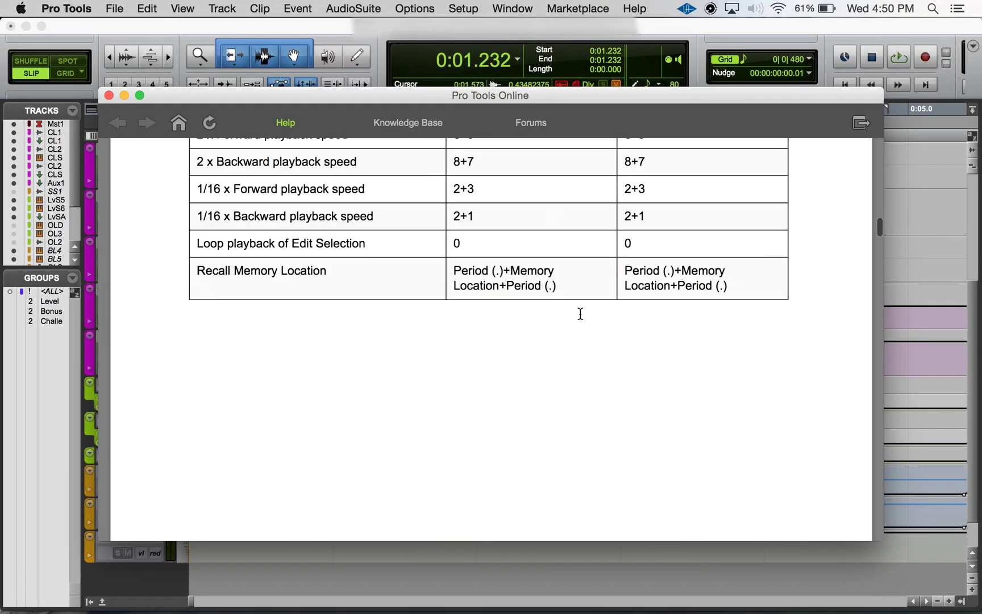
pyautogui.scroll(10, 580, 313)
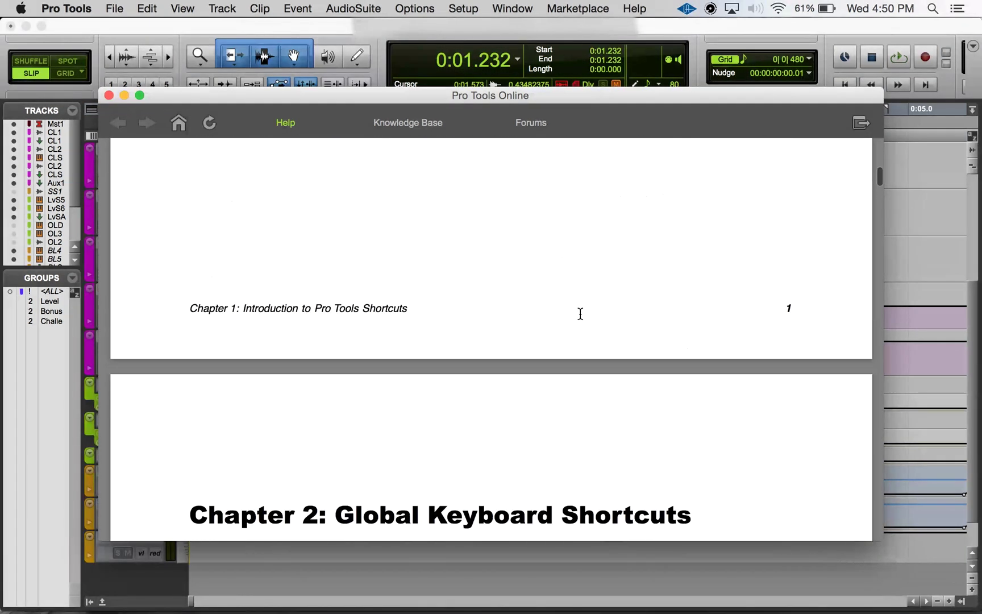